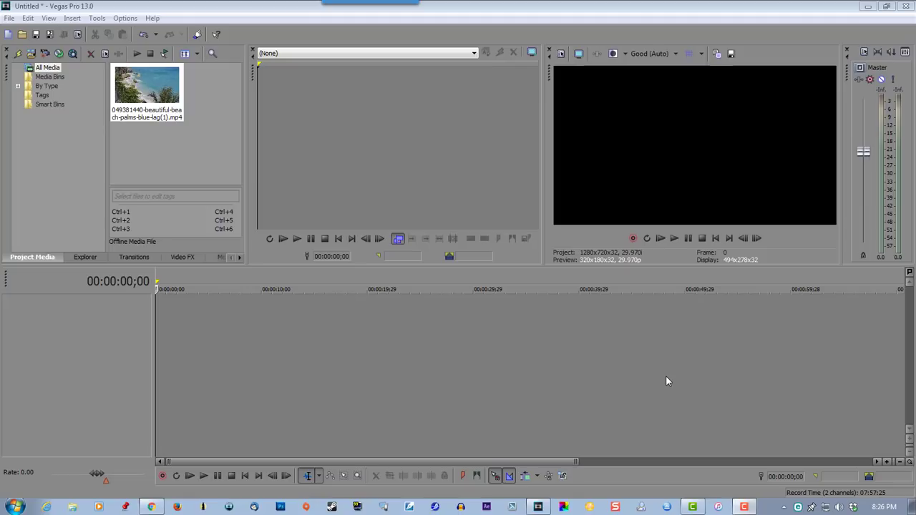
Step: Add a video track with the beach clip matched to 1920x1080 24p, then show the Titles & Text presets
{"action": "right_click", "coordinate": [182, 303]}
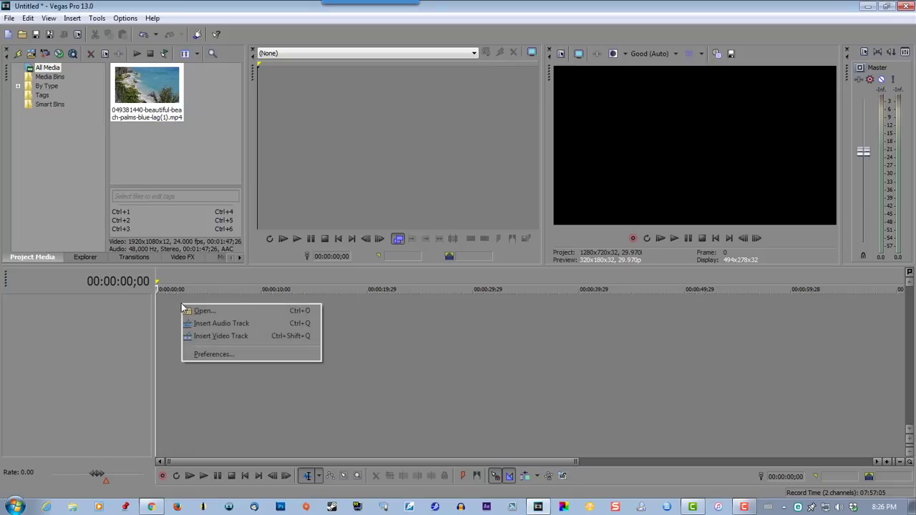
{"action": "left_click", "coordinate": [197, 336]}
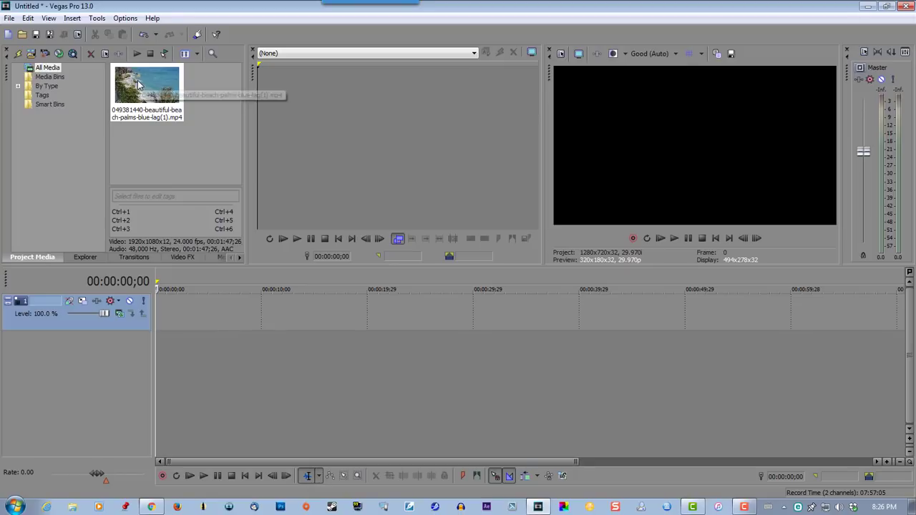
{"action": "left_click_drag", "start_coordinate": [138, 85], "coordinate": [163, 348]}
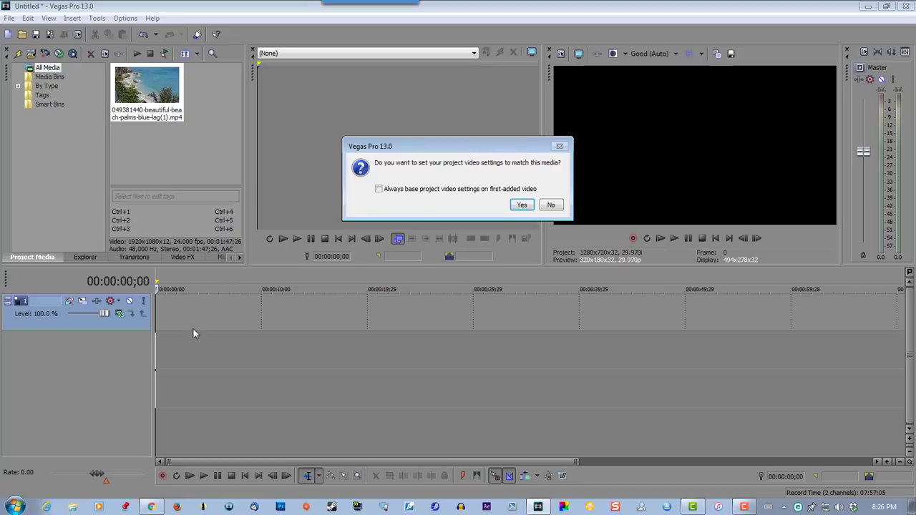
{"action": "left_click", "coordinate": [523, 206]}
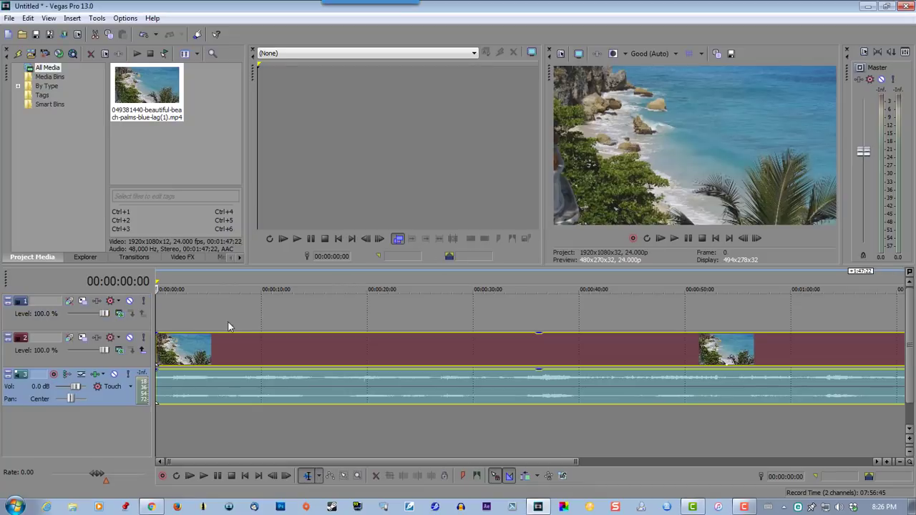
{"action": "left_click", "coordinate": [219, 259]}
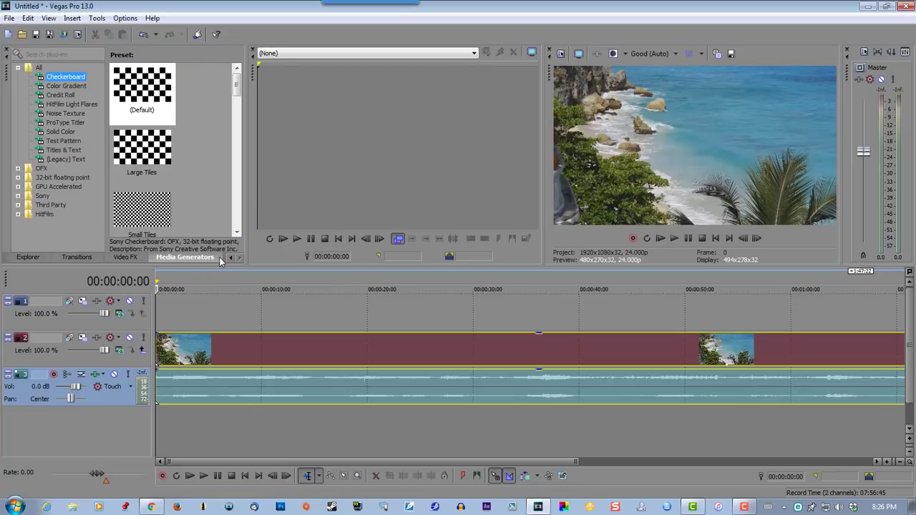
{"action": "left_click", "coordinate": [63, 153]}
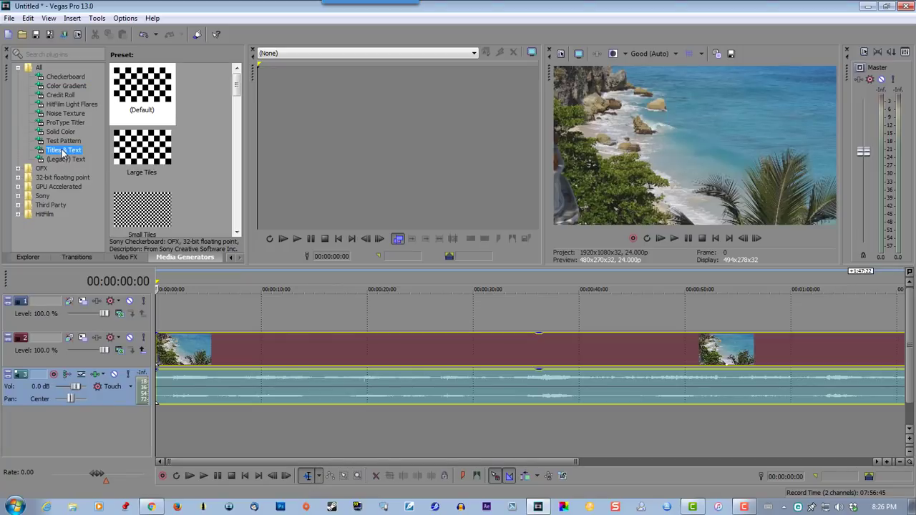
Step: Add a default Titles & Text title to track 1 and replace its text with VACATION
{"action": "left_click_drag", "start_coordinate": [131, 91], "coordinate": [172, 309]}
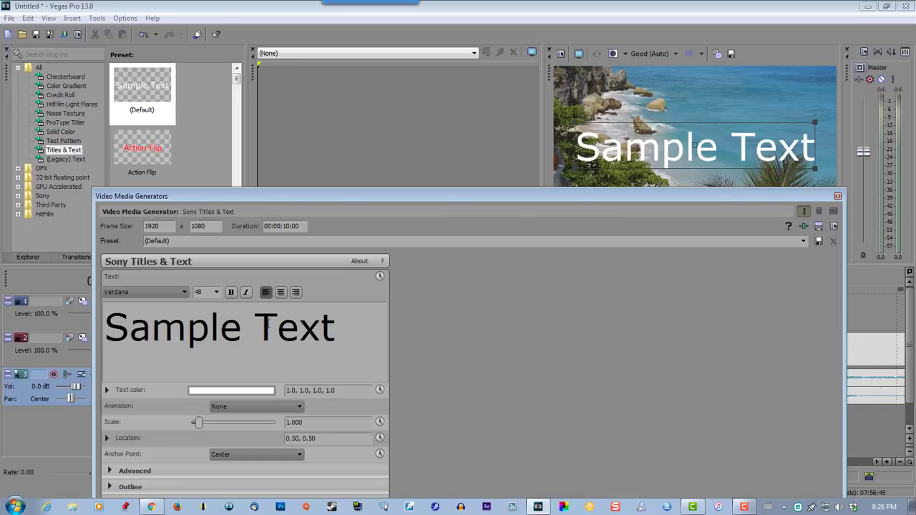
{"action": "left_click", "coordinate": [360, 338]}
{"action": "key", "text": "ctrl+a"}
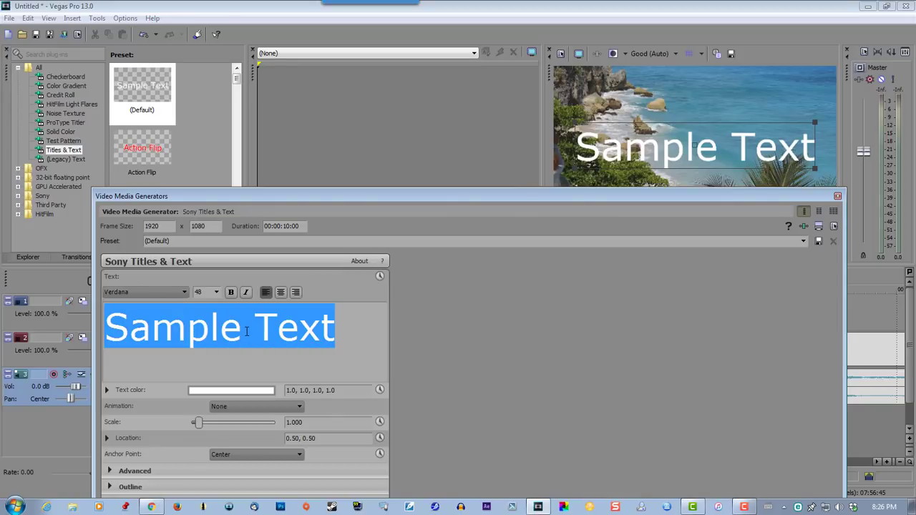
{"action": "type", "text": "VACA"}
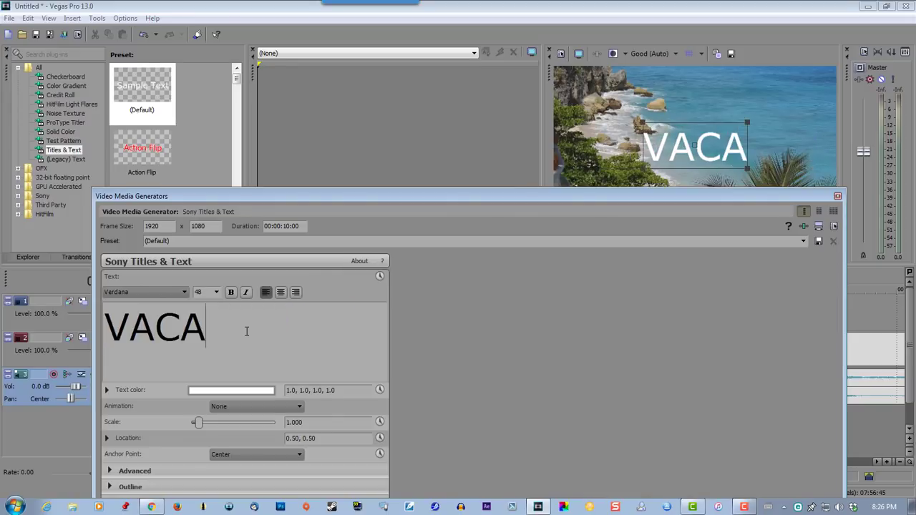
{"action": "type", "text": "TION"}
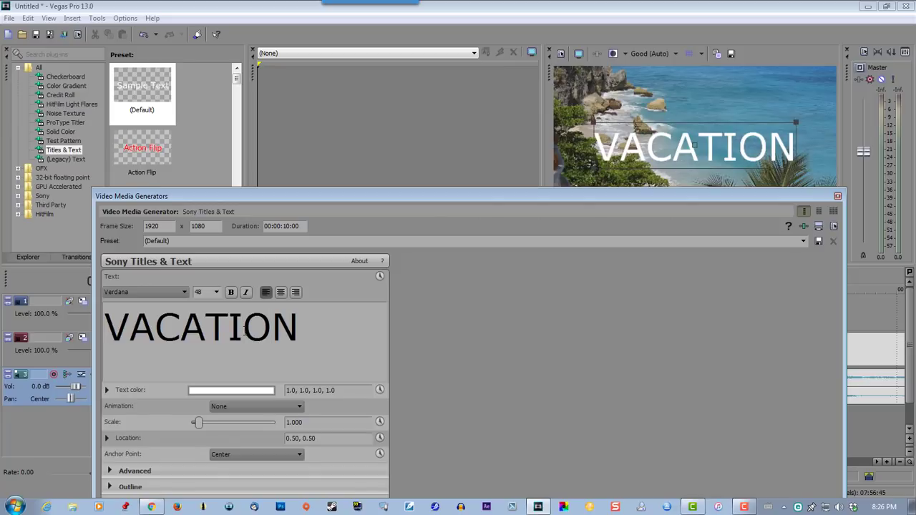
Step: Set the VACATION text to Impact at size 48 and scale it to 1.380
{"action": "left_click_drag", "start_coordinate": [326, 335], "coordinate": [87, 325]}
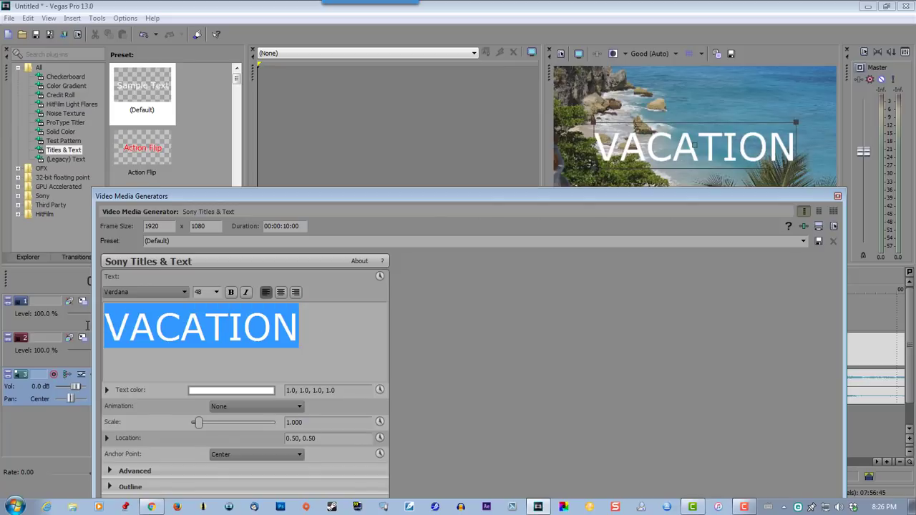
{"action": "left_click", "coordinate": [184, 292]}
{"action": "left_click_drag", "start_coordinate": [185, 278], "coordinate": [187, 161]}
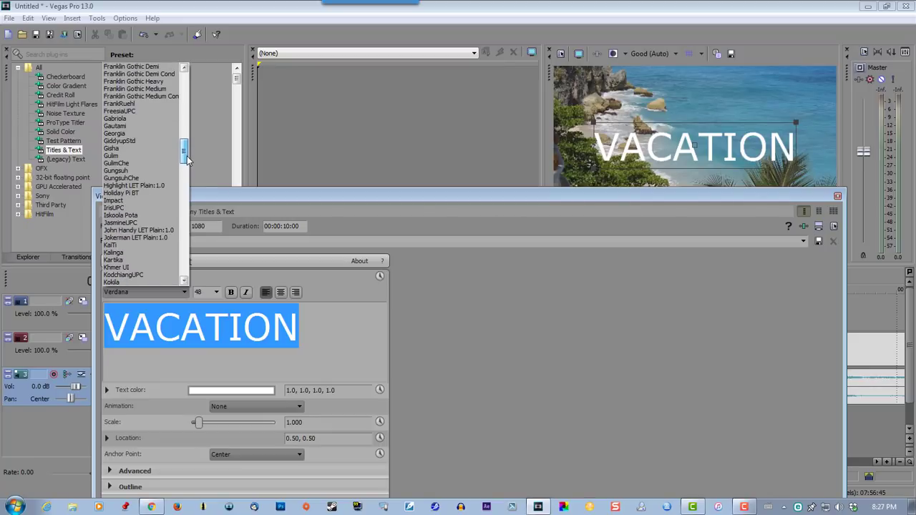
{"action": "scroll", "coordinate": [182, 161], "scroll_direction": "down", "scroll_amount": 1}
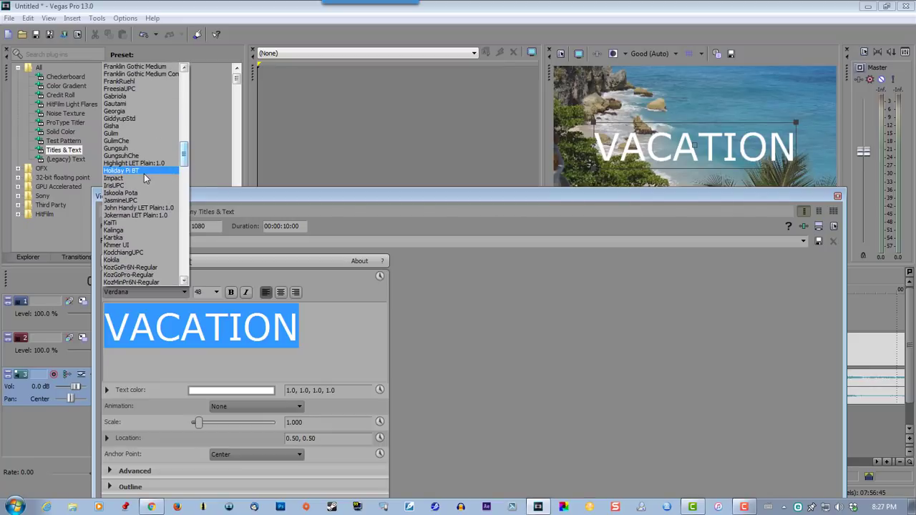
{"action": "left_click", "coordinate": [133, 179]}
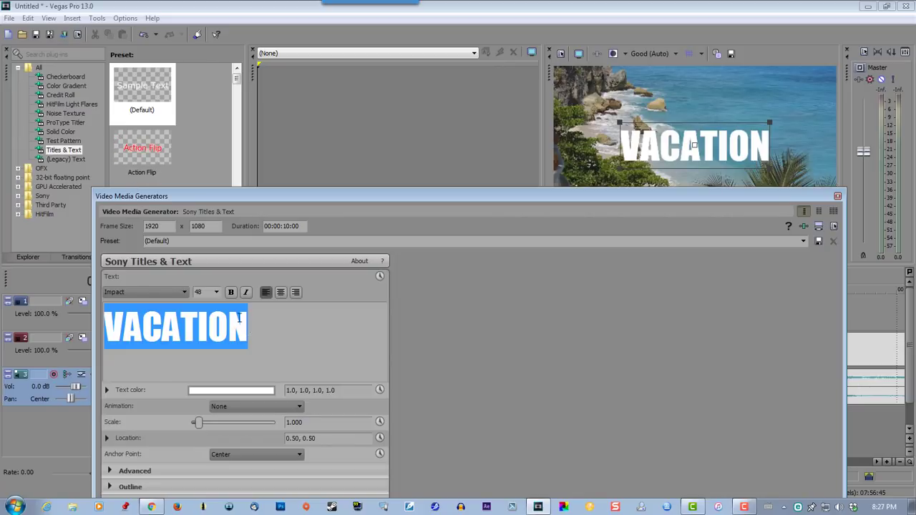
{"action": "left_click", "coordinate": [213, 296]}
{"action": "left_click", "coordinate": [217, 296]}
{"action": "left_click_drag", "start_coordinate": [197, 422], "coordinate": [201, 422]}
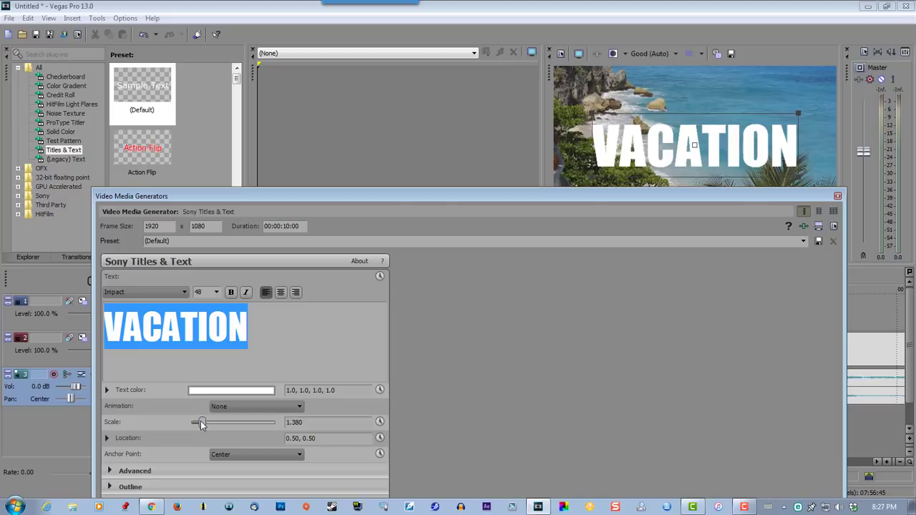
Step: Split the beach video and audio at 00:00:30:01 and delete everything after the cut
{"action": "left_click", "coordinate": [838, 195]}
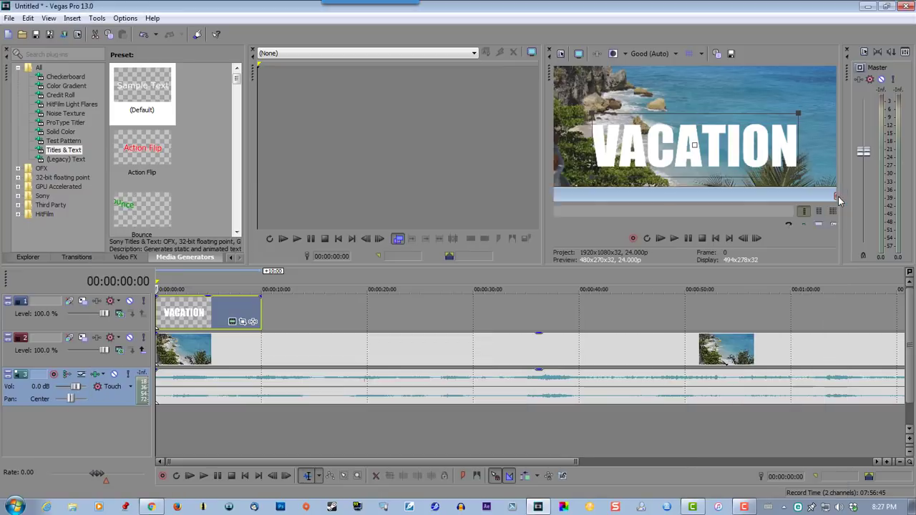
{"action": "left_click", "coordinate": [472, 413]}
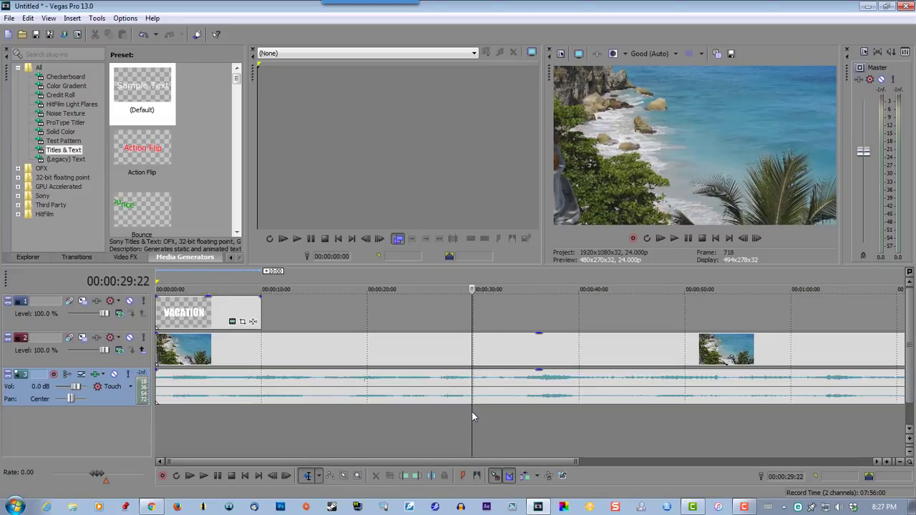
{"action": "left_click", "coordinate": [473, 411]}
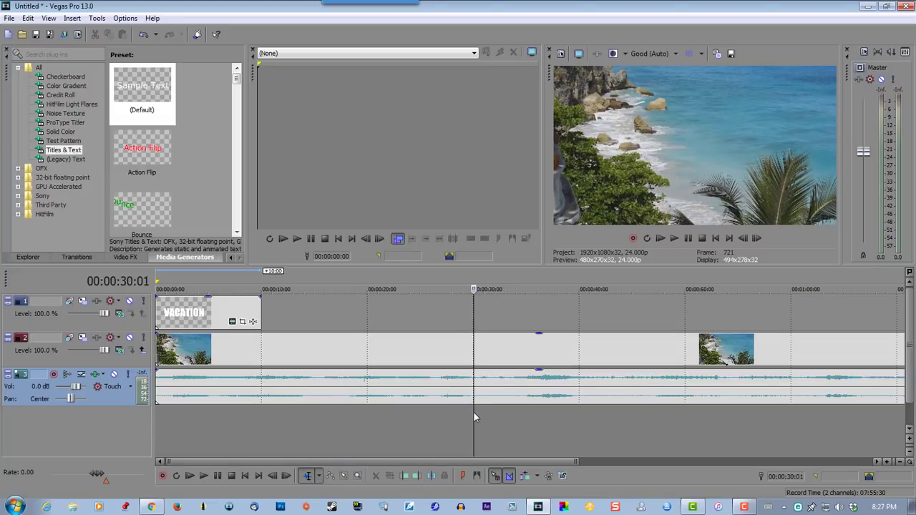
{"action": "key", "text": "s"}
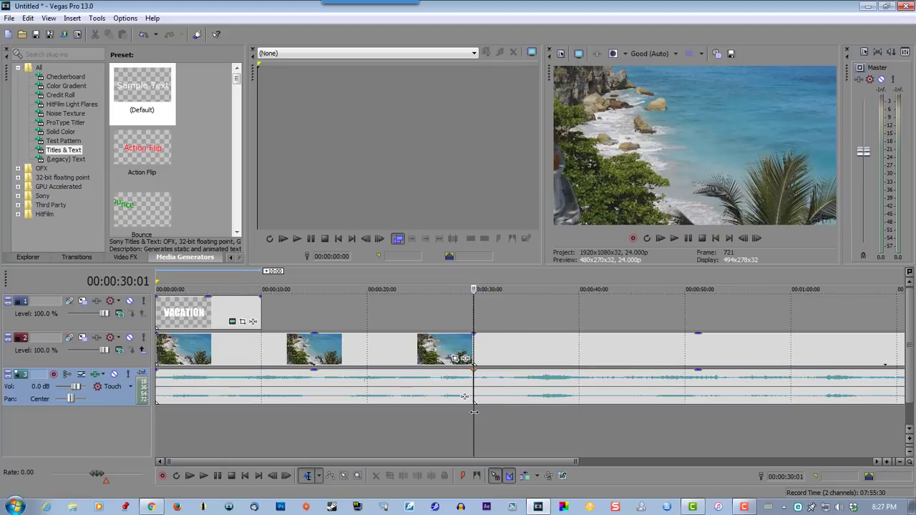
{"action": "left_click", "coordinate": [526, 351]}
{"action": "key", "text": "Delete"}
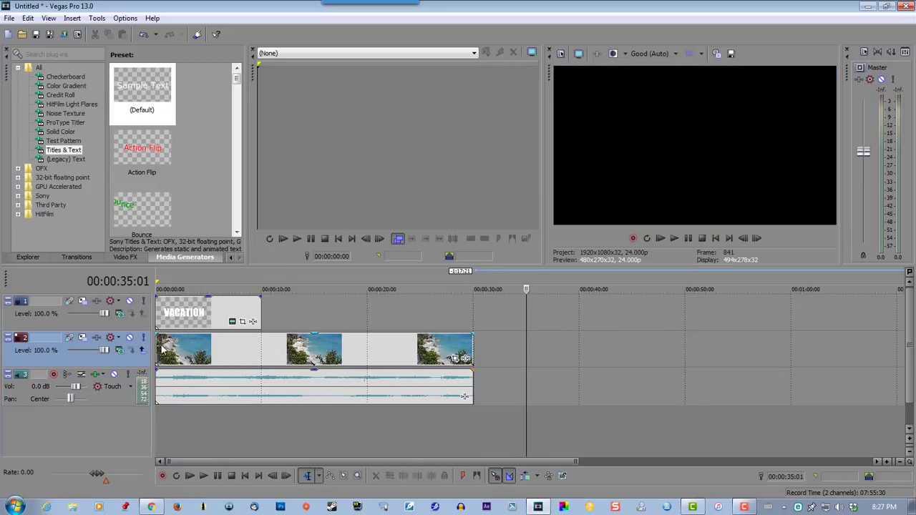
Step: Set track 1's compositing mode to Multiply (Mask) and open the title event's Pan/Crop editor
{"action": "left_click", "coordinate": [185, 274]}
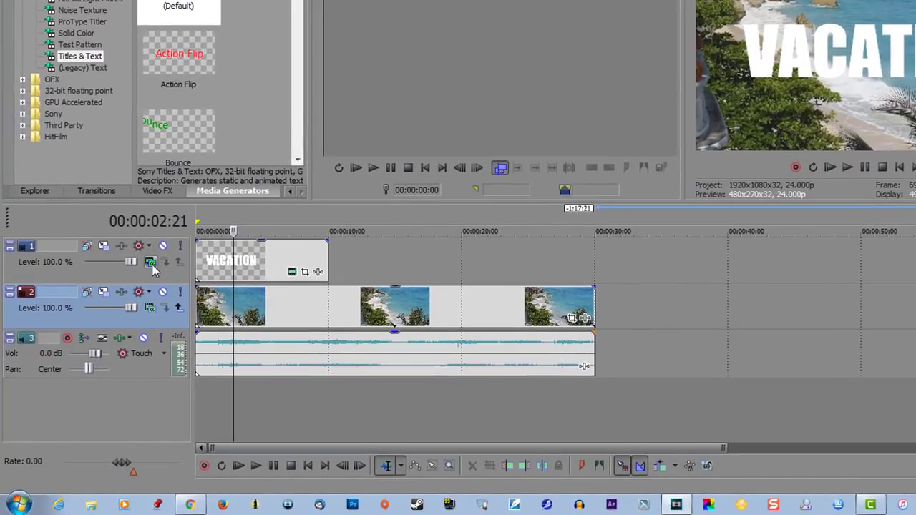
{"action": "left_click", "coordinate": [152, 264]}
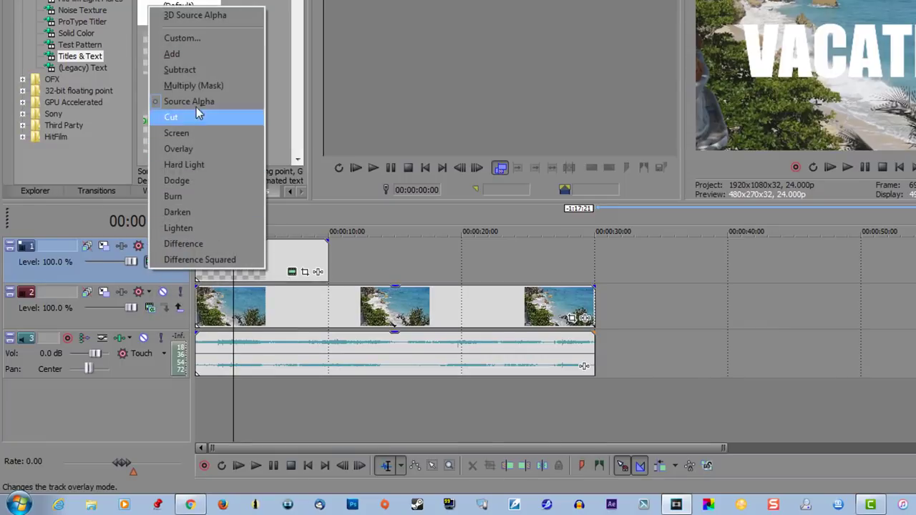
{"action": "left_click", "coordinate": [199, 87]}
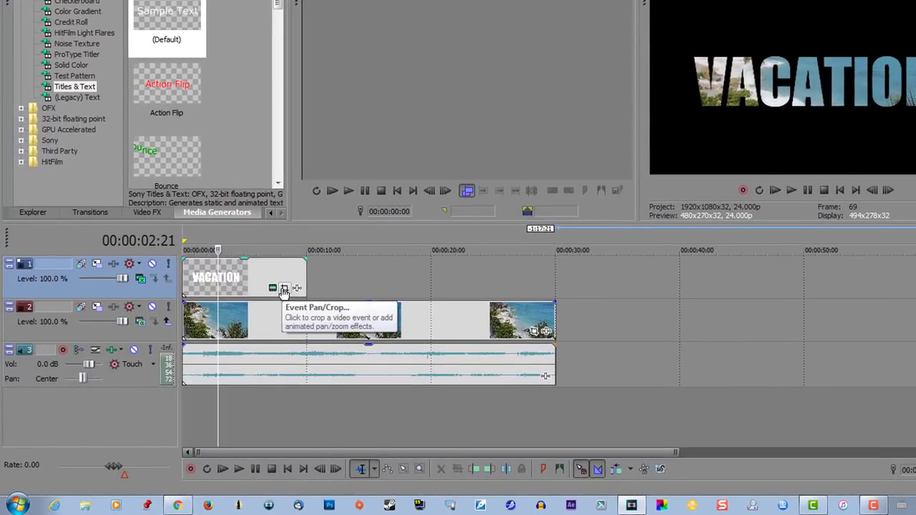
{"action": "left_click", "coordinate": [285, 289]}
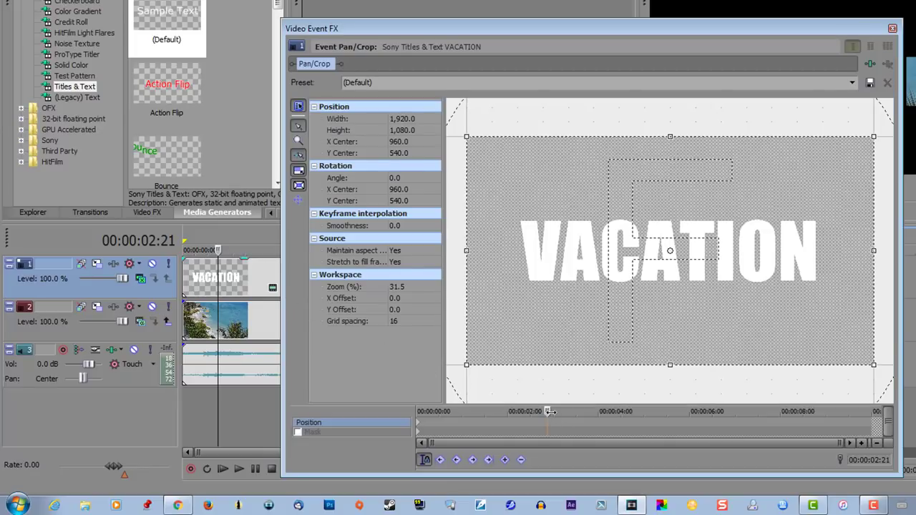
Step: Add an end keyframe with a shrunken Pan/Crop frame so VACATION zooms toward its centre
{"action": "left_click_drag", "start_coordinate": [550, 412], "coordinate": [866, 412]}
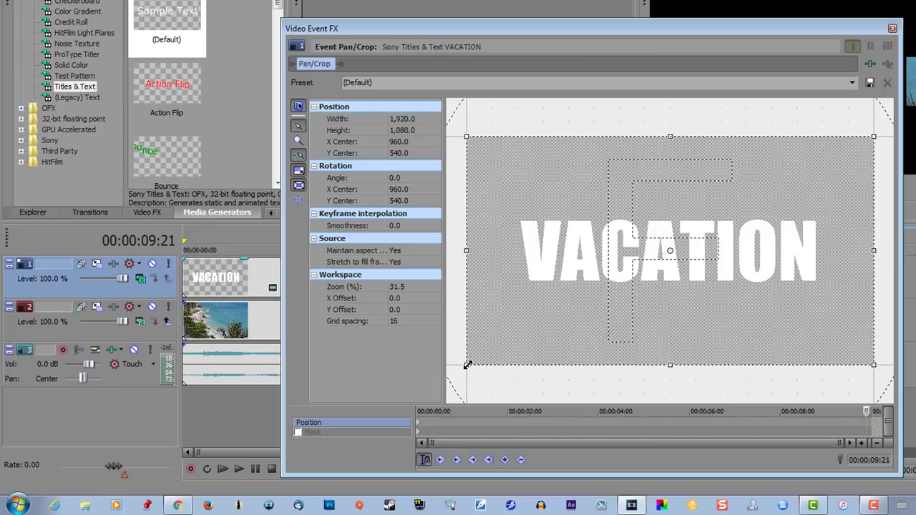
{"action": "left_click_drag", "start_coordinate": [467, 365], "coordinate": [643, 254]}
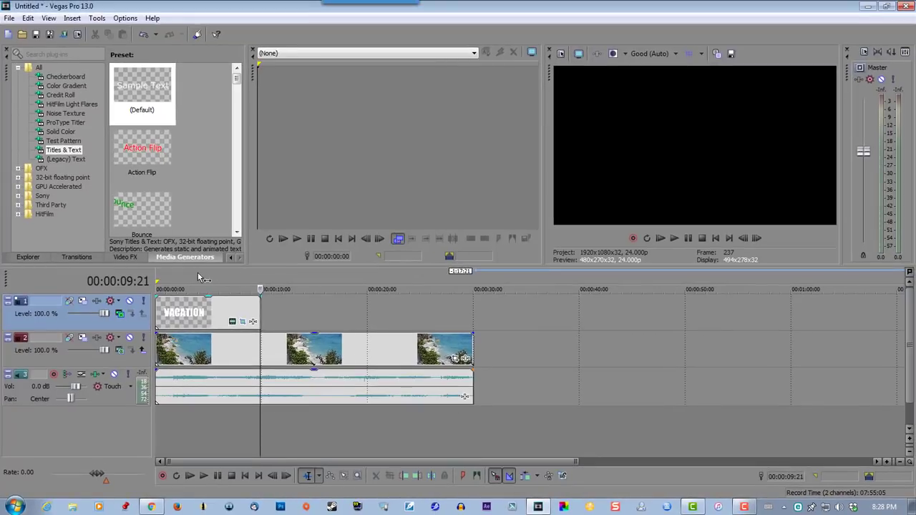
{"action": "left_click", "coordinate": [197, 275]}
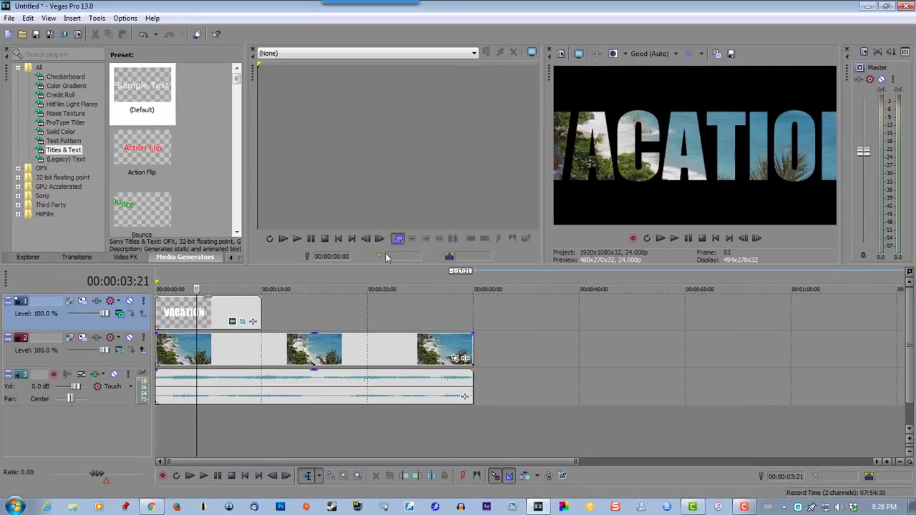
{"action": "left_click", "coordinate": [715, 239]}
{"action": "left_click", "coordinate": [673, 239]}
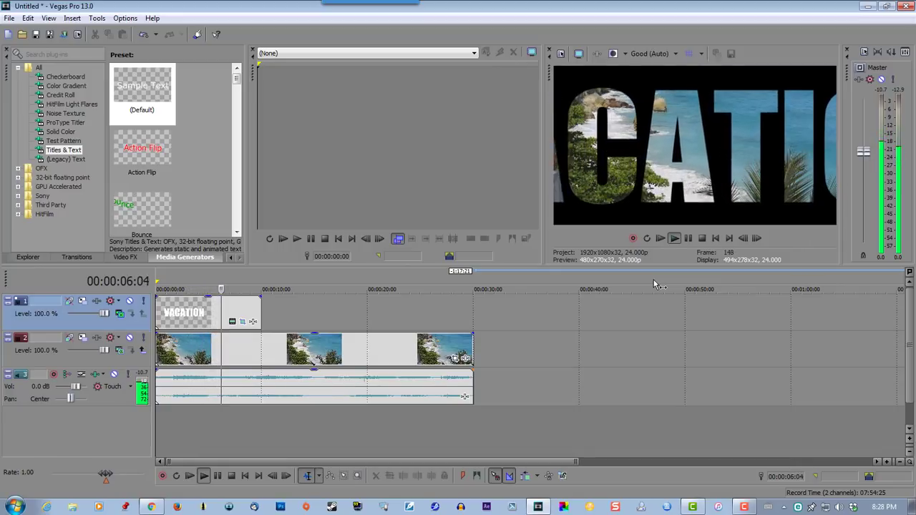
{"action": "left_click", "coordinate": [688, 239]}
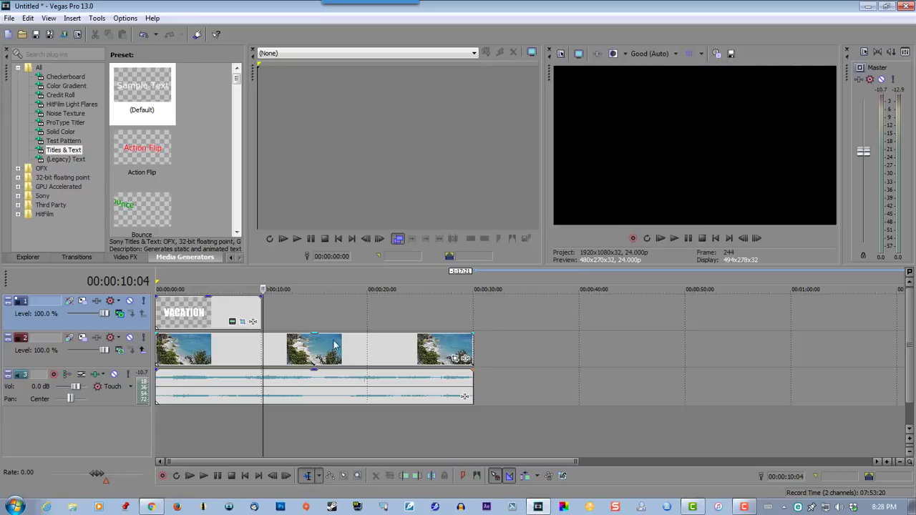
Step: Split the beach clip at 00:00:10:00, shift the remainder to 30 s, and loop the first 10 seconds
{"action": "left_click", "coordinate": [258, 415]}
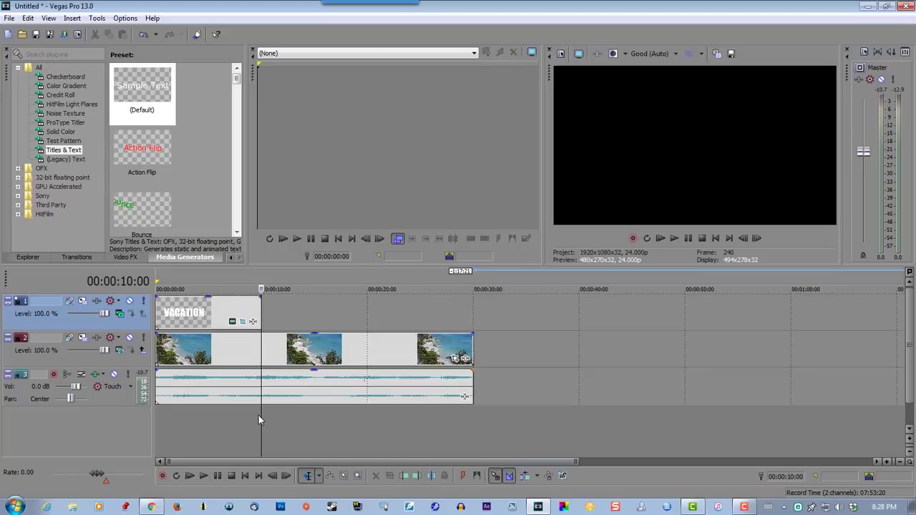
{"action": "key", "text": "s"}
{"action": "left_click_drag", "start_coordinate": [298, 358], "coordinate": [511, 358]}
{"action": "left_click_drag", "start_coordinate": [157, 281], "coordinate": [258, 288]}
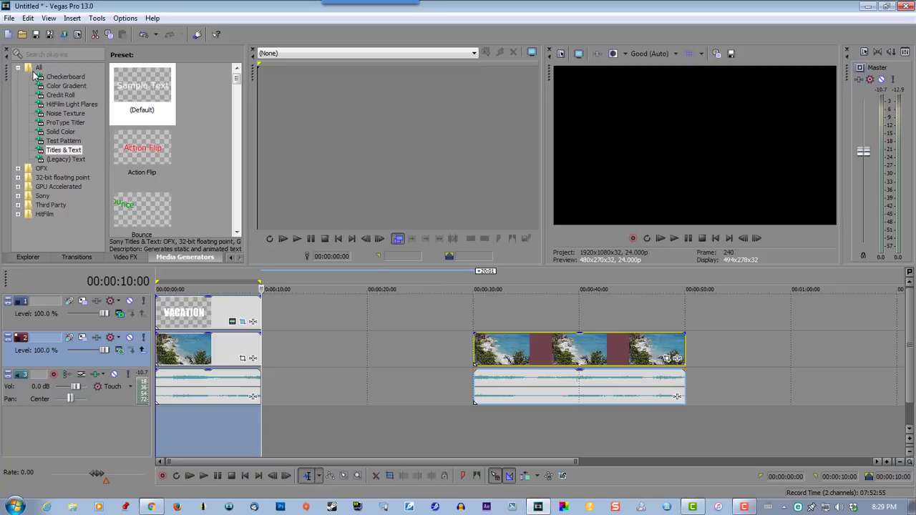
Step: Render only the loop region to INTRO.mp4 using Render As
{"action": "left_click", "coordinate": [64, 36]}
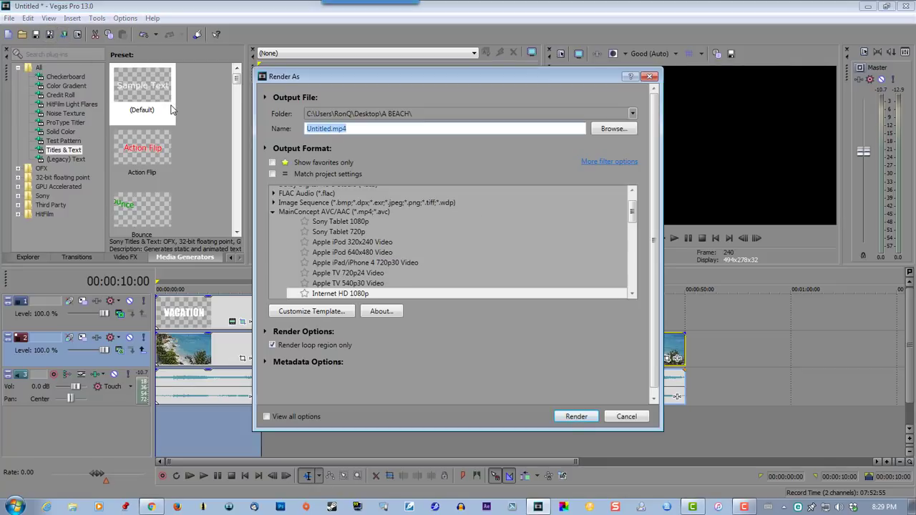
{"action": "type", "text": "INTRO"}
{"action": "left_click", "coordinate": [574, 416]}
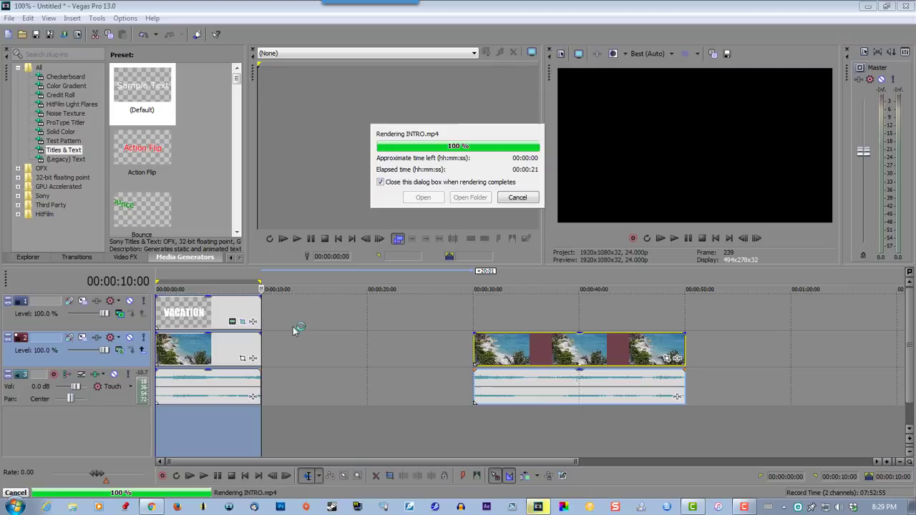
Step: Delete the VACATION title and the first beach event with its audio, and shrink the loop region
{"action": "left_click", "coordinate": [202, 315]}
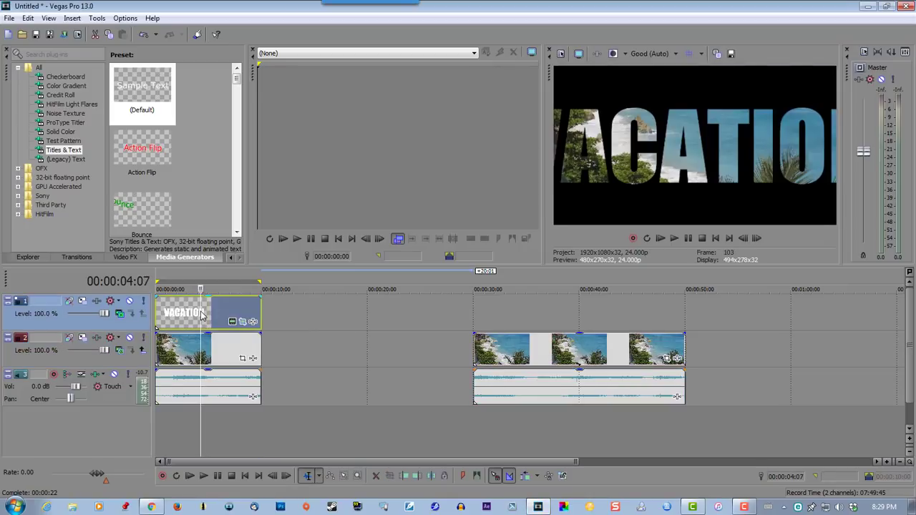
{"action": "key", "text": "Delete"}
{"action": "left_click", "coordinate": [198, 349]}
{"action": "key", "text": "Delete"}
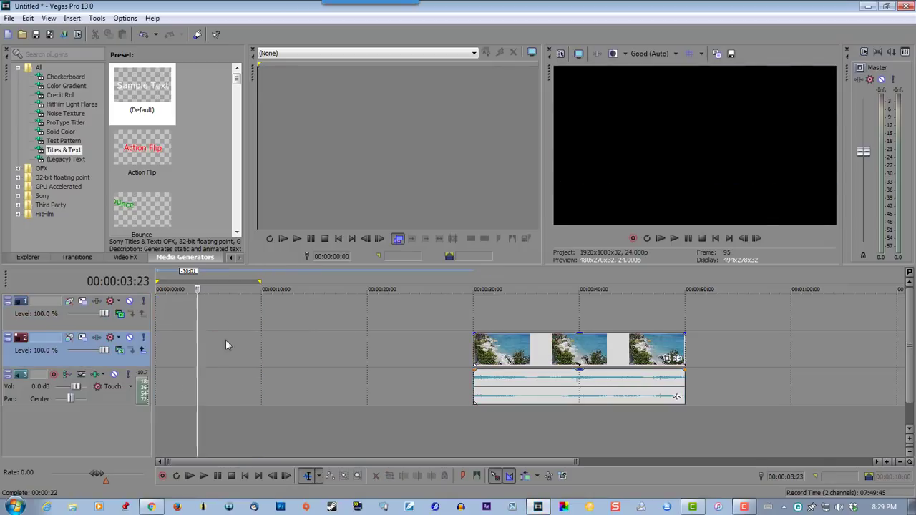
{"action": "left_click_drag", "start_coordinate": [258, 282], "coordinate": [195, 281]}
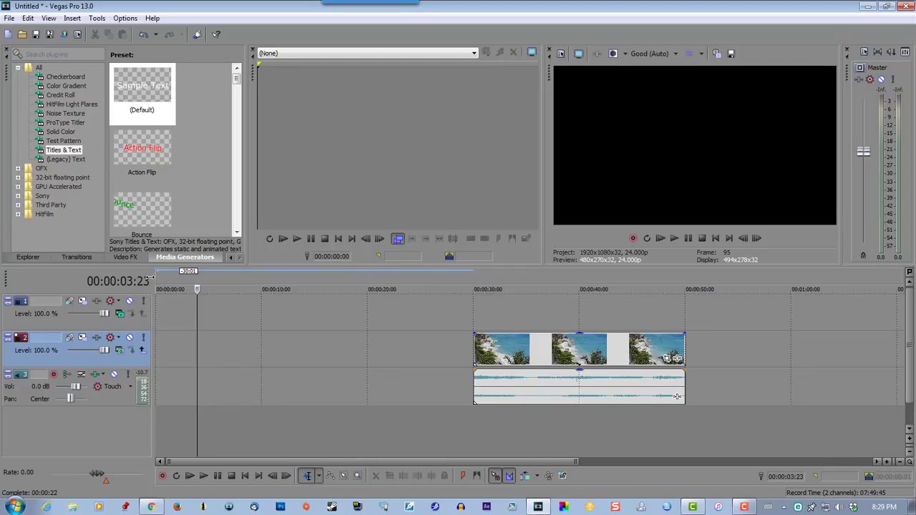
Step: Move the beach clip onto track 1, delete the empty track 2, and set Source Alpha compositing
{"action": "left_click_drag", "start_coordinate": [500, 349], "coordinate": [517, 308]}
{"action": "left_click", "coordinate": [430, 343]}
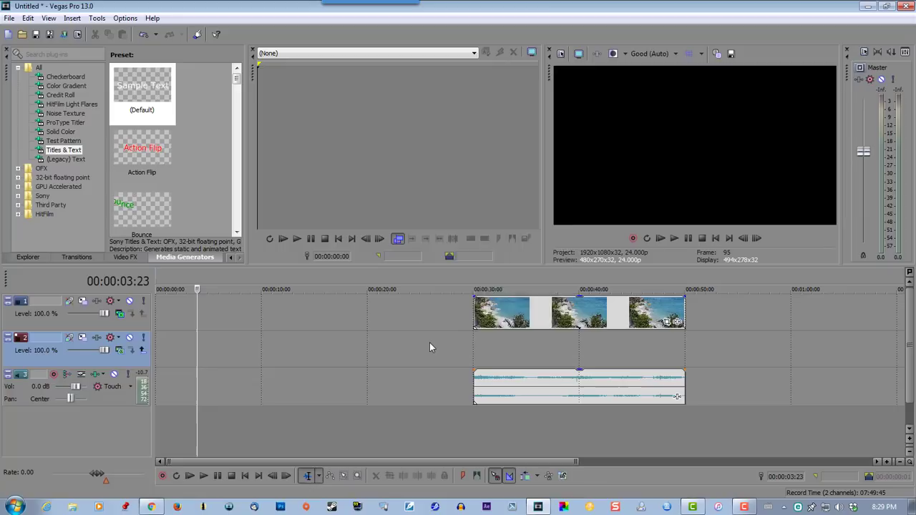
{"action": "right_click", "coordinate": [430, 343]}
{"action": "left_click", "coordinate": [461, 255]}
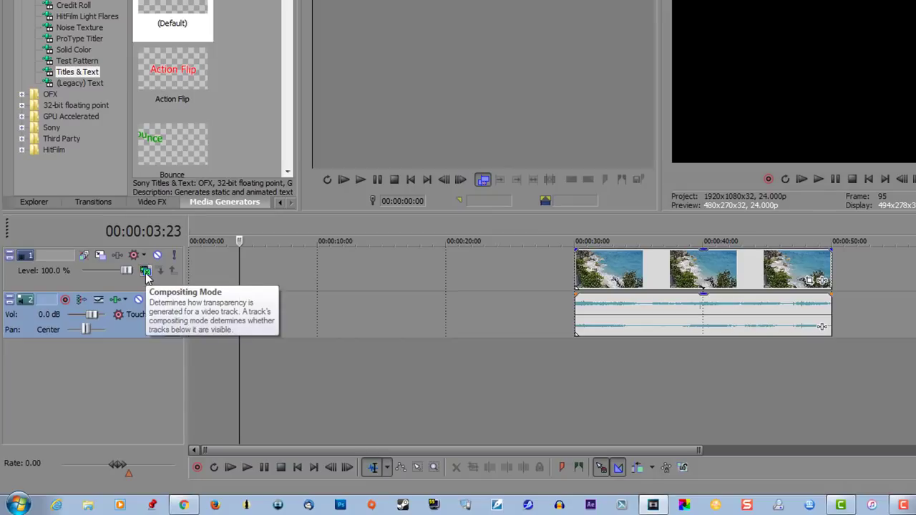
{"action": "left_click", "coordinate": [145, 273]}
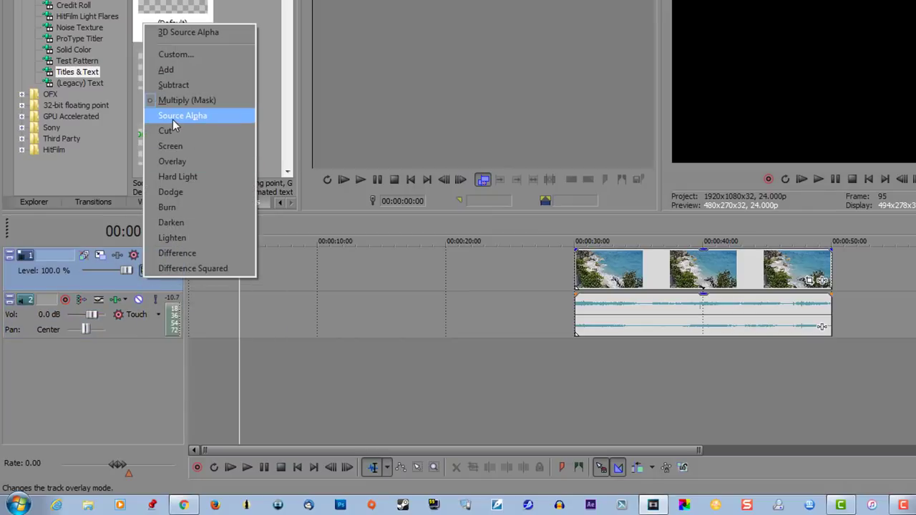
{"action": "left_click", "coordinate": [196, 115]}
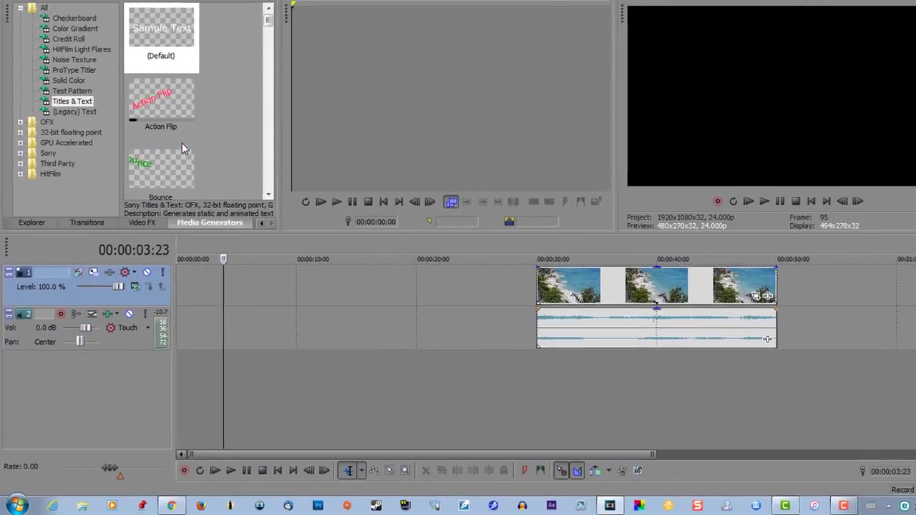
Step: Import INTRO.mp4 into the Project Media list
{"action": "left_click", "coordinate": [27, 259]}
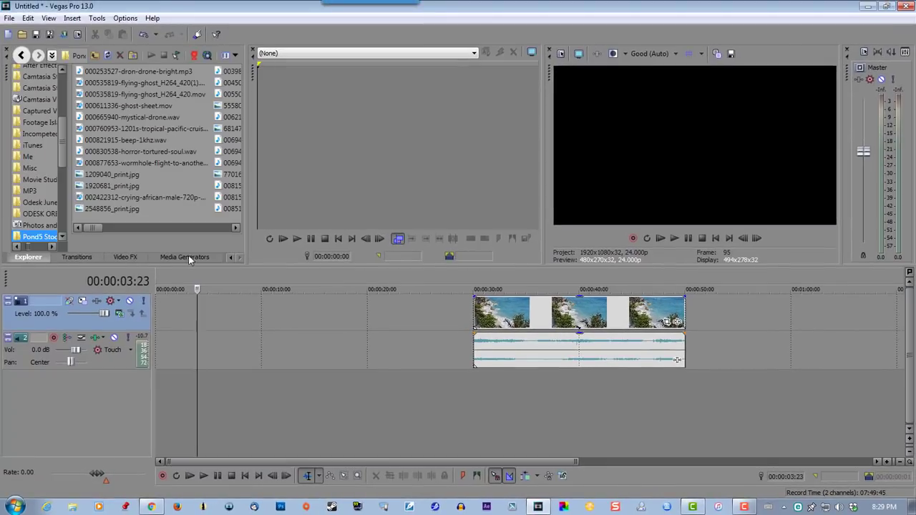
{"action": "left_click", "coordinate": [229, 258]}
{"action": "left_click", "coordinate": [29, 257]}
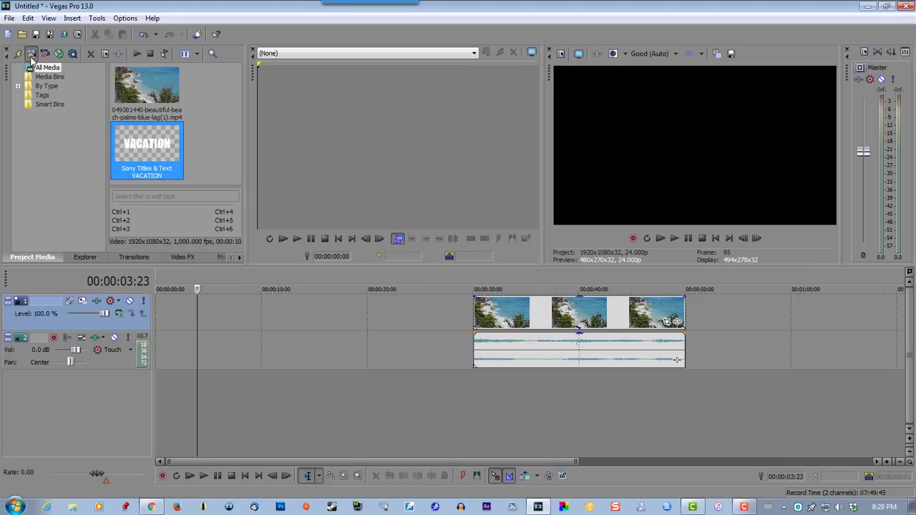
{"action": "left_click", "coordinate": [31, 57]}
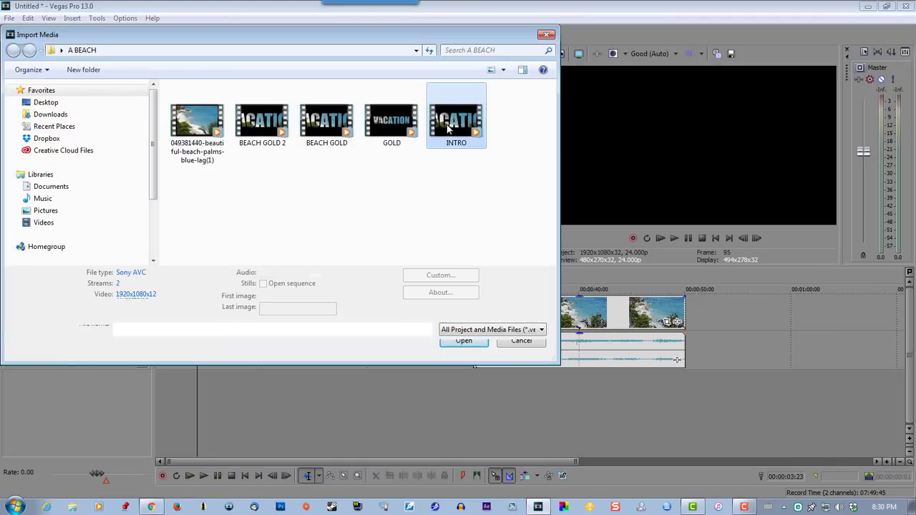
{"action": "left_click", "coordinate": [462, 349]}
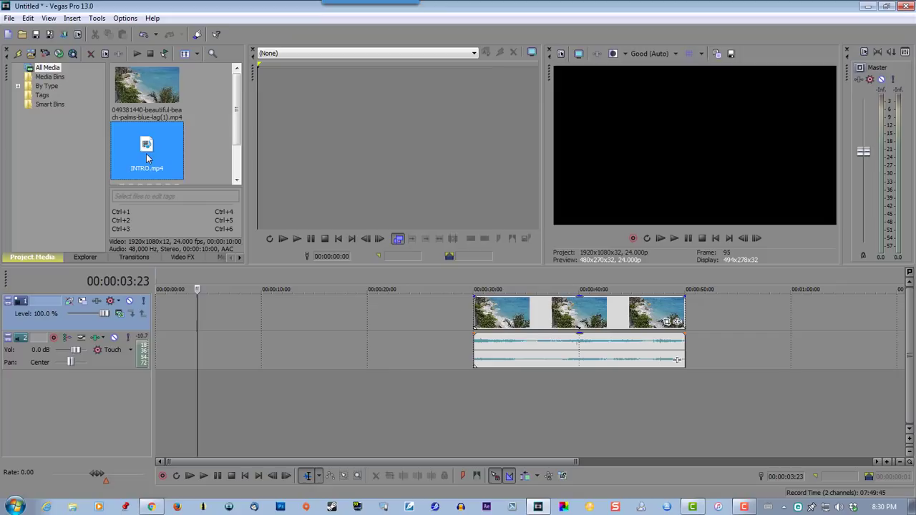
Step: Place INTRO.mp4 at the timeline start and move the beach clip to follow at 10 seconds
{"action": "left_click_drag", "start_coordinate": [147, 156], "coordinate": [155, 313]}
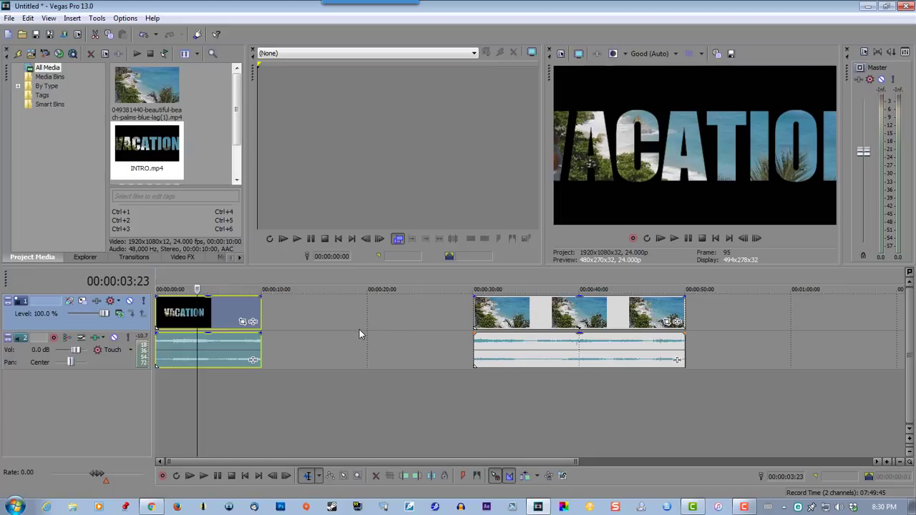
{"action": "scroll", "coordinate": [359, 333], "scroll_direction": "up", "scroll_amount": 2}
{"action": "left_click_drag", "start_coordinate": [698, 312], "coordinate": [399, 322]}
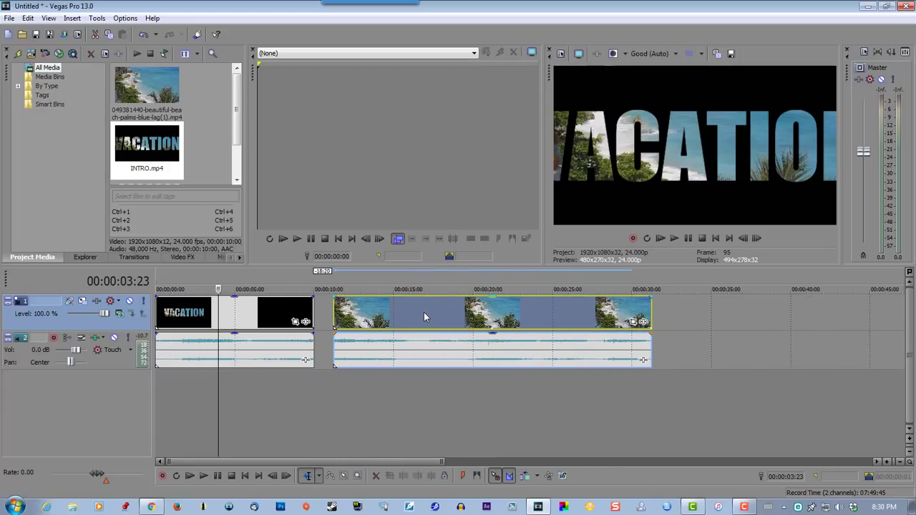
Step: Overlap the beach clip onto INTRO's end for a roughly five-second crossfade and play from the start
{"action": "left_click_drag", "start_coordinate": [428, 312], "coordinate": [330, 313]}
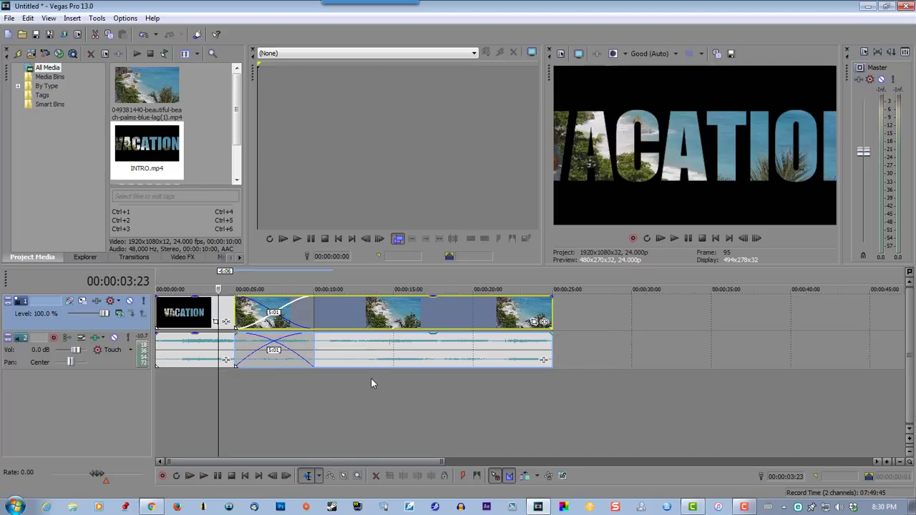
{"action": "left_click", "coordinate": [715, 238]}
{"action": "left_click", "coordinate": [662, 241]}
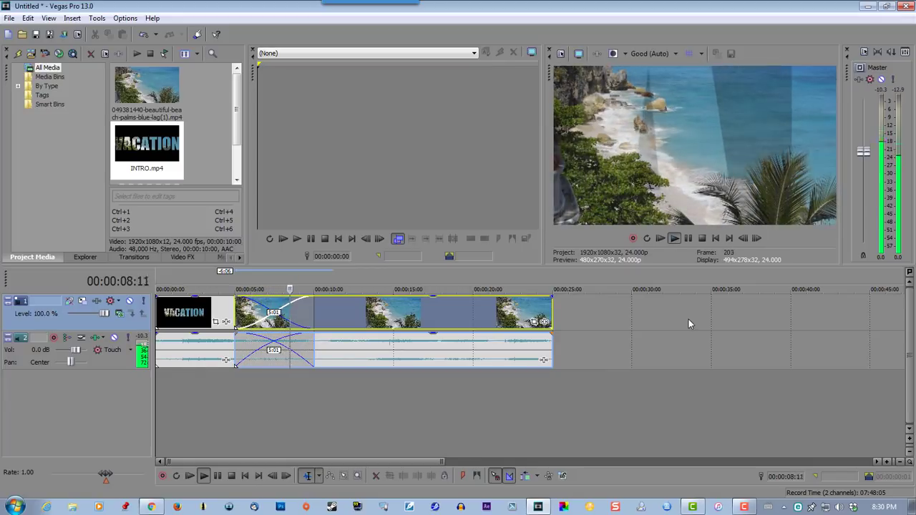
Step: Pause playback and open track 1's Track Motion with the cursor at 00:00:23:03
{"action": "left_click", "coordinate": [687, 240]}
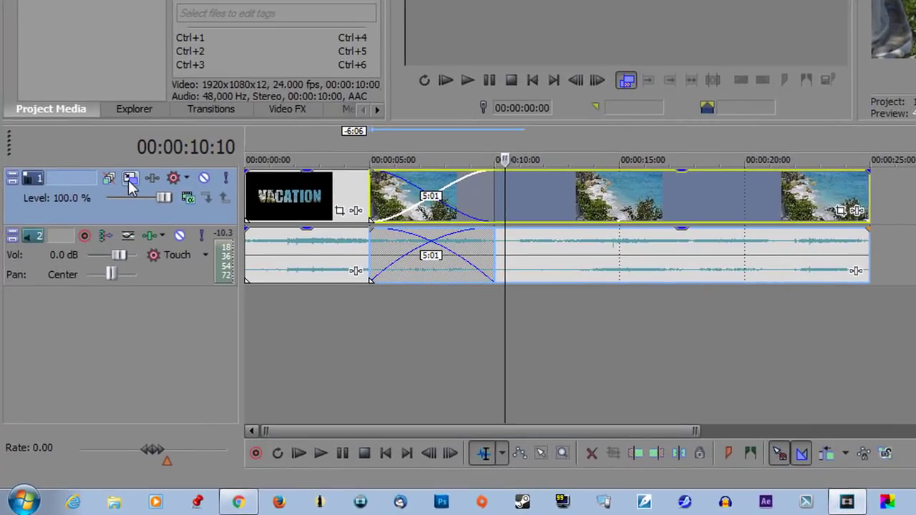
{"action": "left_click", "coordinate": [129, 179]}
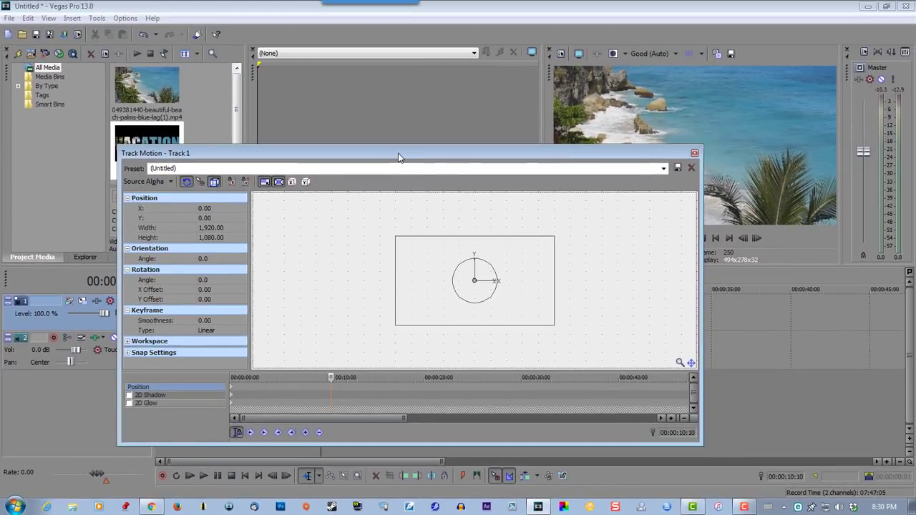
{"action": "left_click_drag", "start_coordinate": [399, 156], "coordinate": [889, 219]}
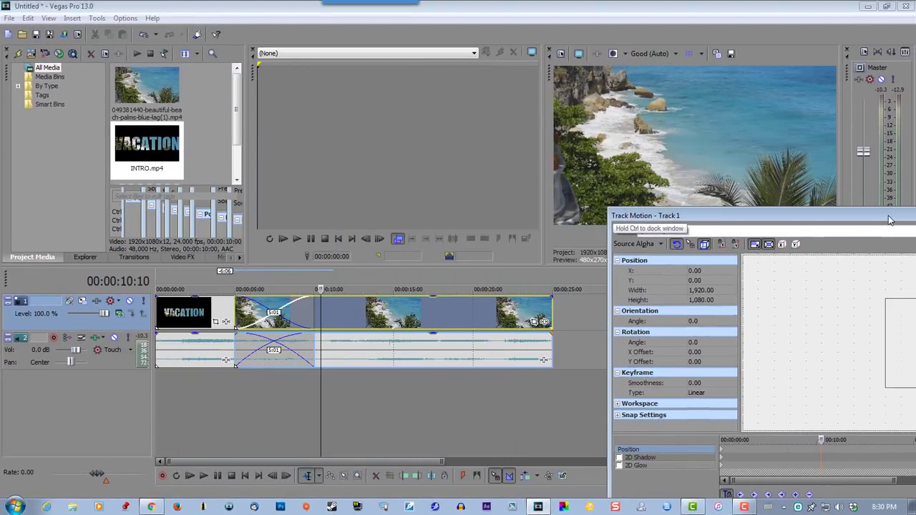
{"action": "left_click", "coordinate": [522, 287]}
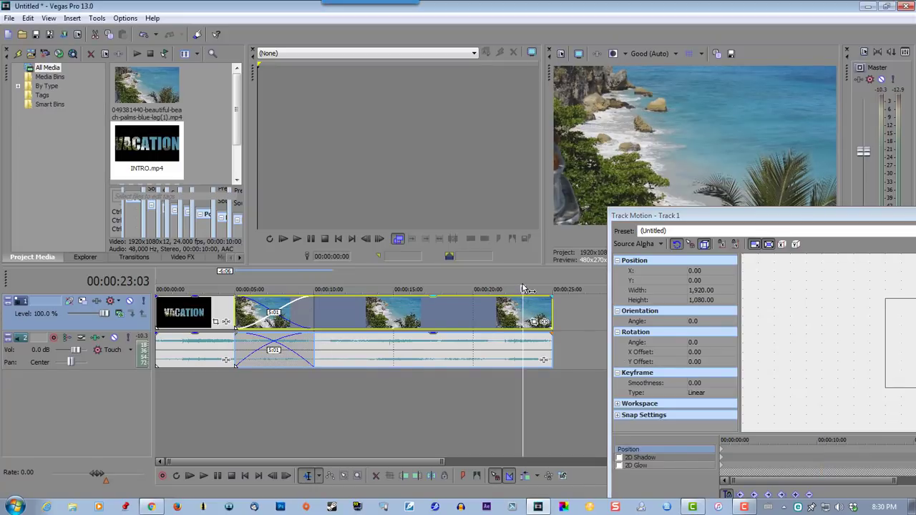
{"action": "left_click_drag", "start_coordinate": [780, 215], "coordinate": [328, 152]}
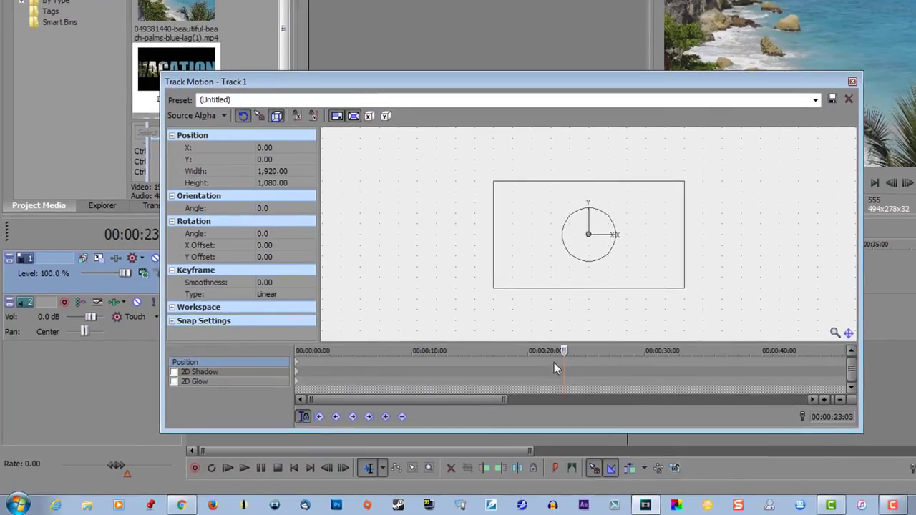
Step: Keyframe track 1's frame enlarged to 2,537.43 × 1,427.31, then close Track Motion
{"action": "left_click", "coordinate": [494, 290]}
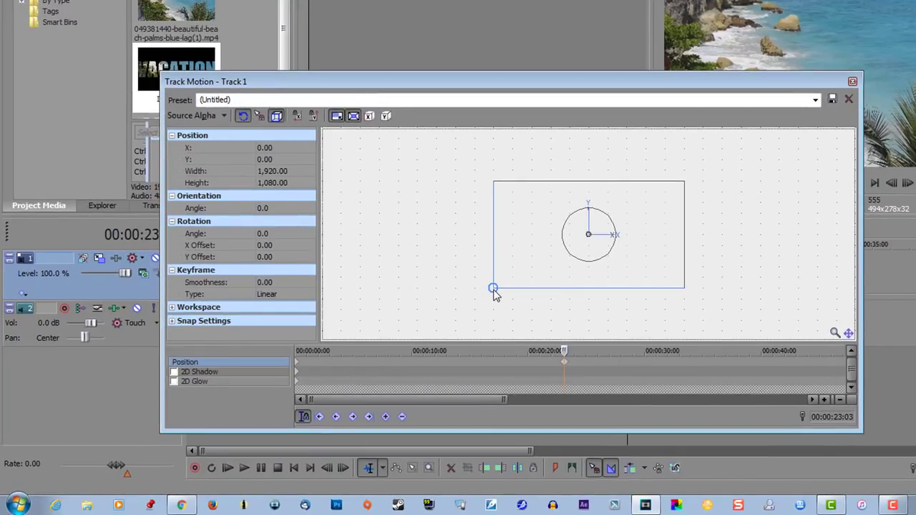
{"action": "left_click_drag", "start_coordinate": [493, 290], "coordinate": [465, 313]}
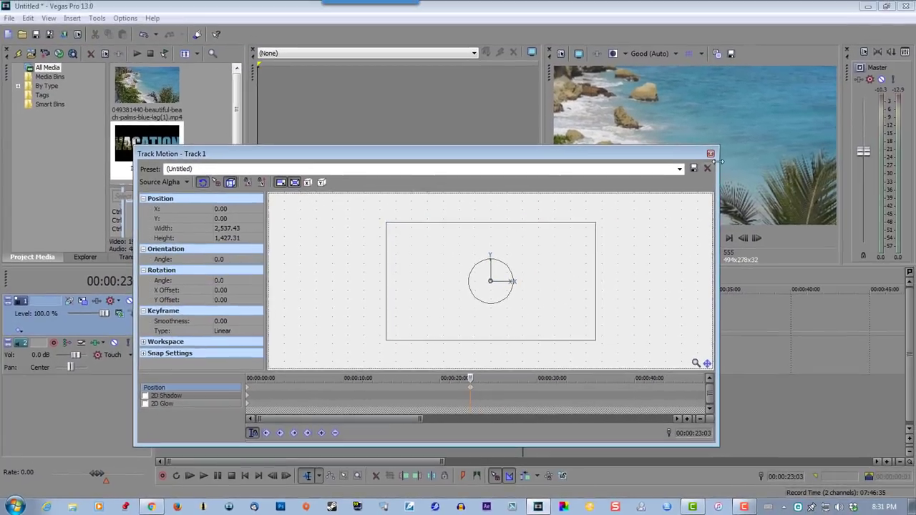
{"action": "left_click", "coordinate": [712, 155]}
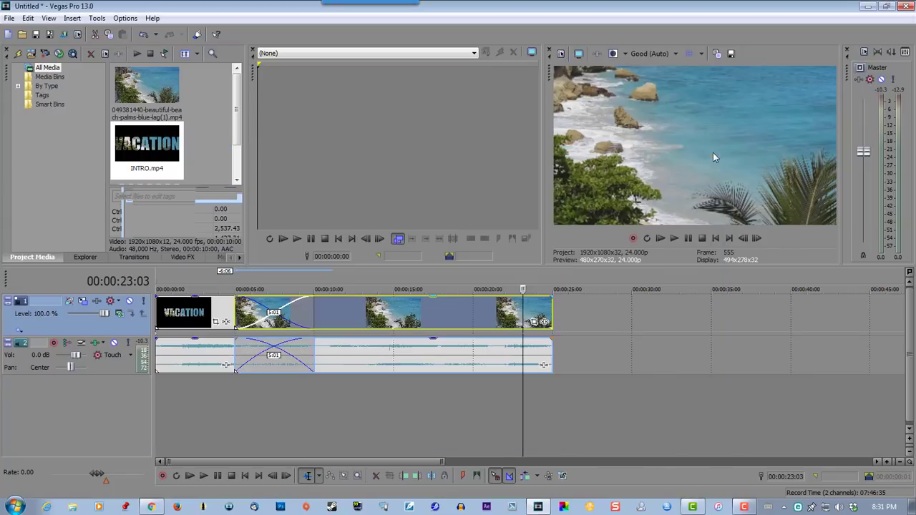
Step: Play the edit from the start through the VACATION intro crossfade, pausing at 00:00:18:15
{"action": "left_click", "coordinate": [714, 240]}
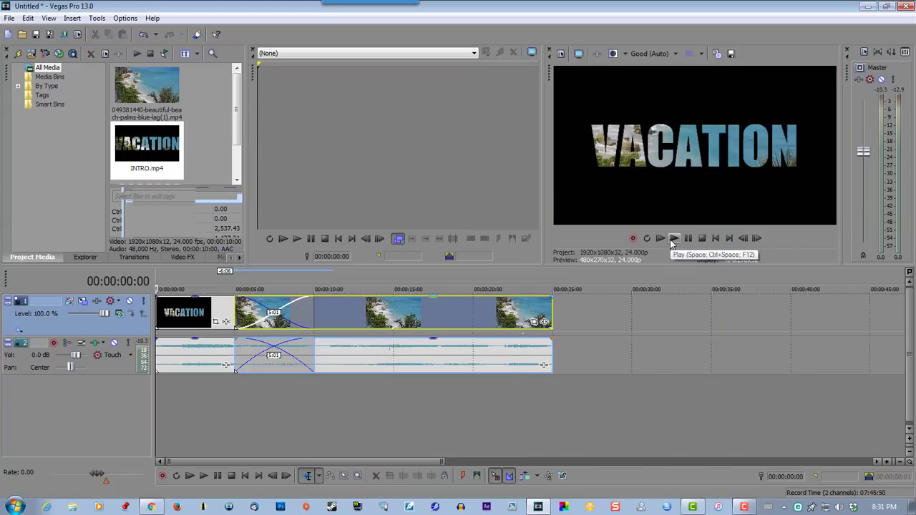
{"action": "left_click", "coordinate": [674, 239]}
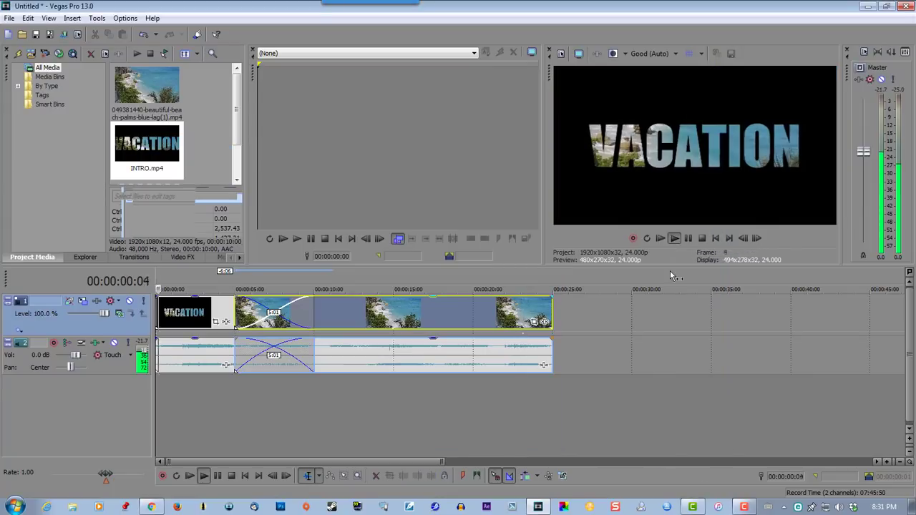
{"action": "left_click", "coordinate": [687, 239]}
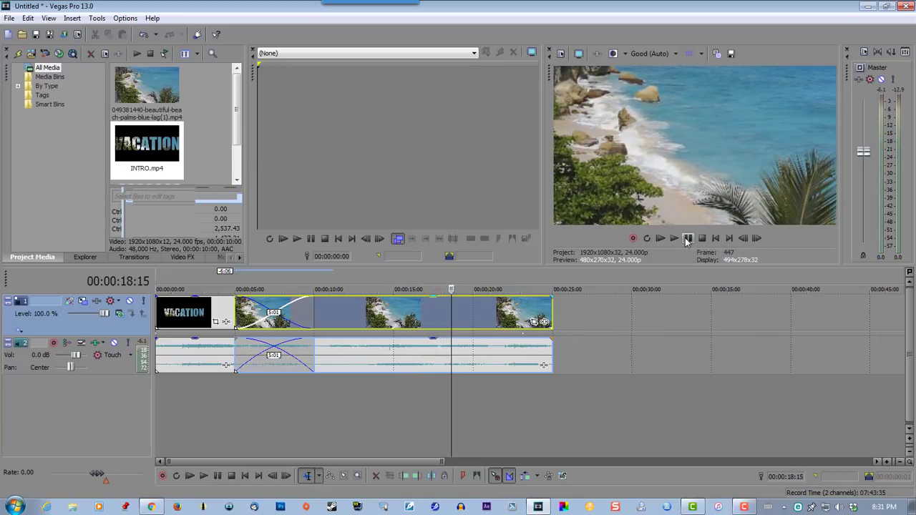